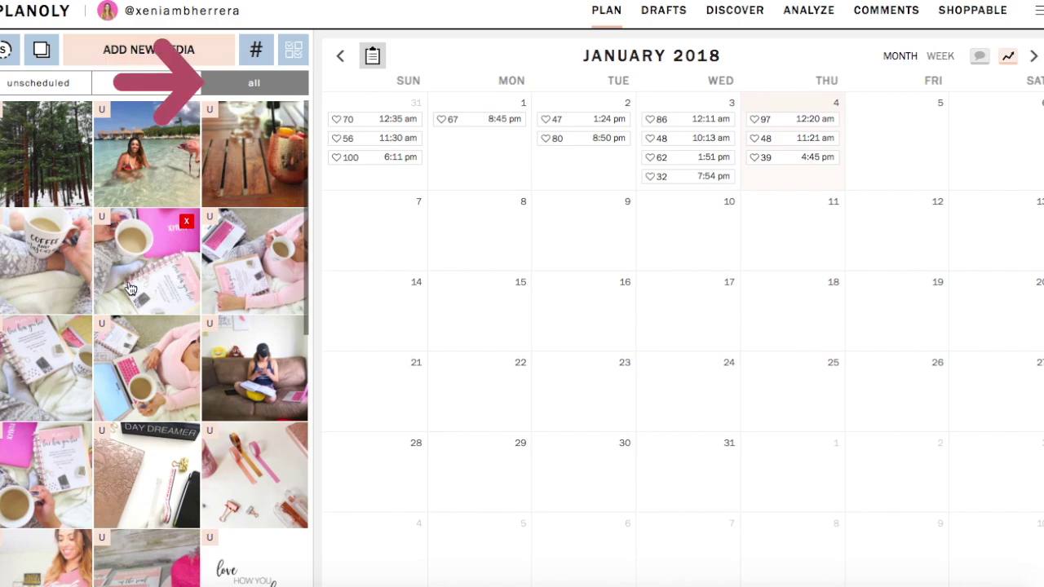
Step: Scroll the media library down to the posted items and open the collage post scheduled for Dec 31, 2017
scroll(131, 287, down, 15)
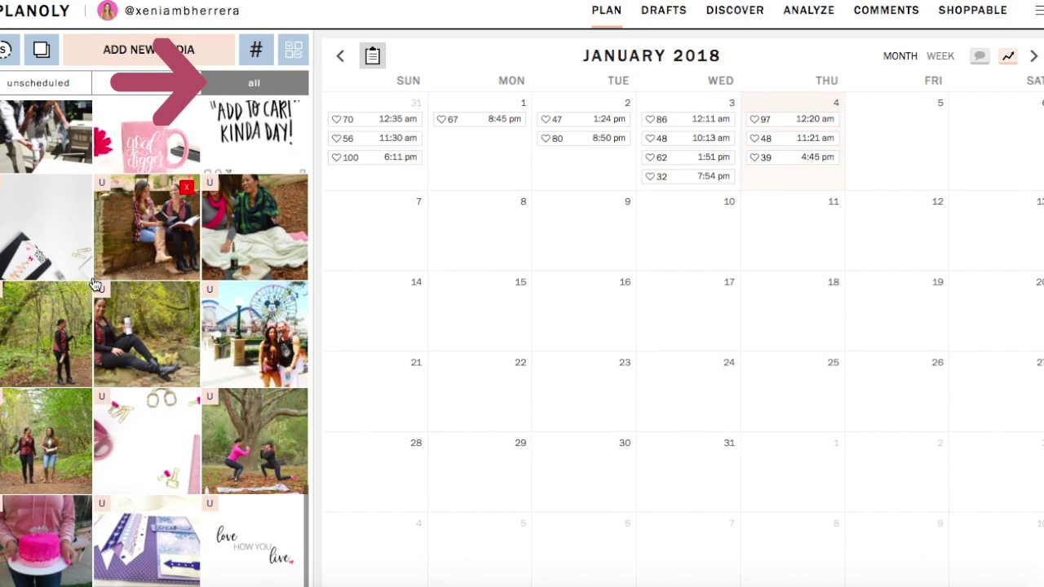
scroll(94, 284, down, 10)
scroll(145, 244, up, 3)
scroll(196, 351, down, 2)
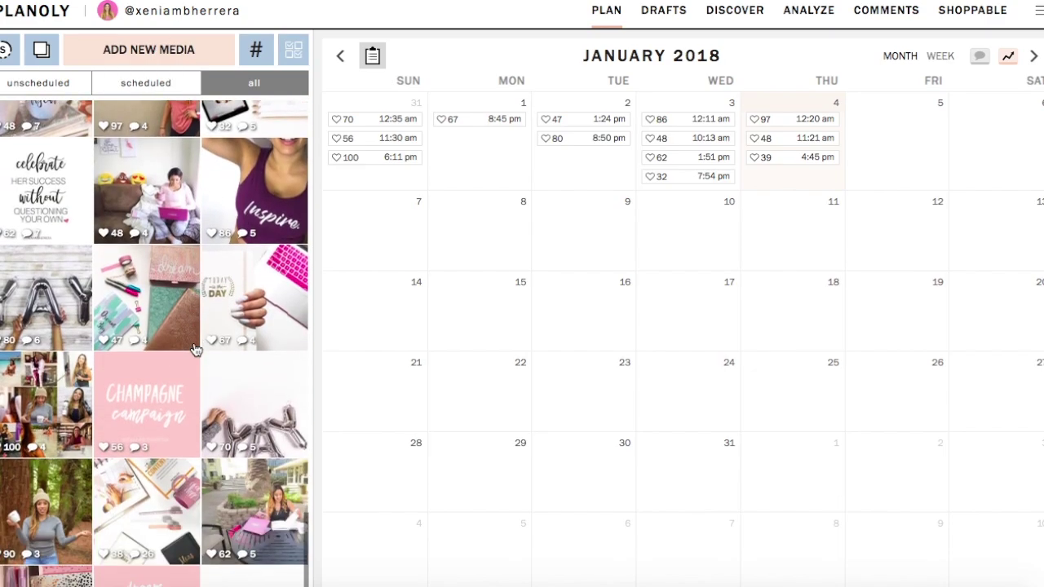
click(51, 395)
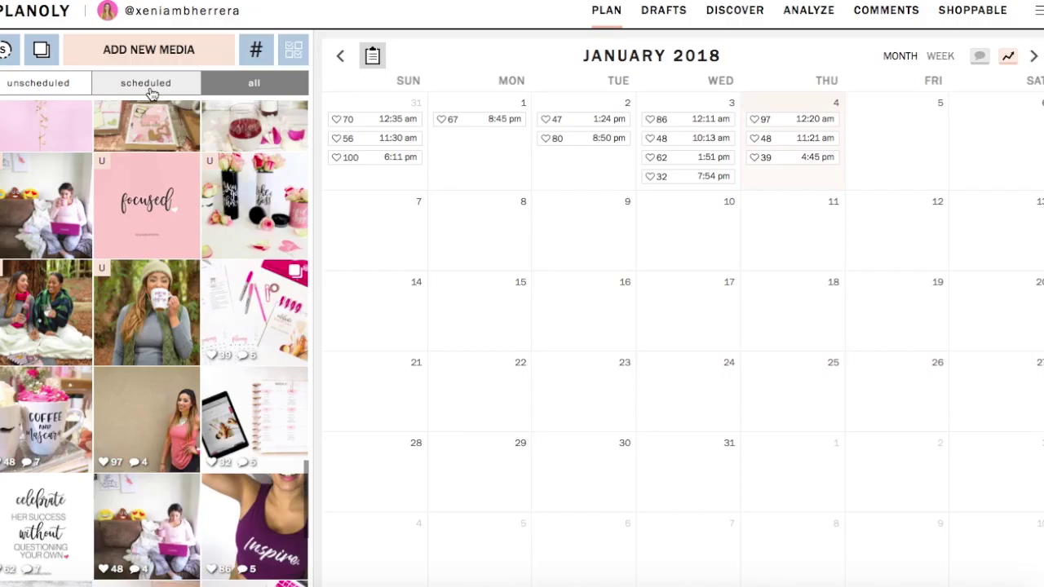
scroll(149, 231, down, 5)
Step: Start adding new media to the library and choose the computer as the upload source
scroll(150, 231, up, 2)
scroll(149, 230, down, 5)
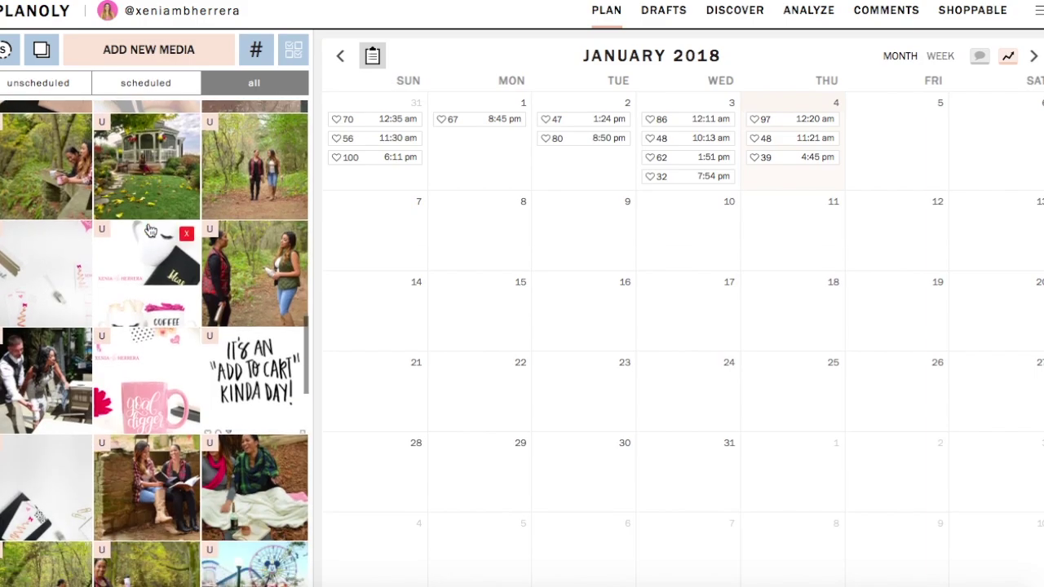
scroll(149, 231, down, 1)
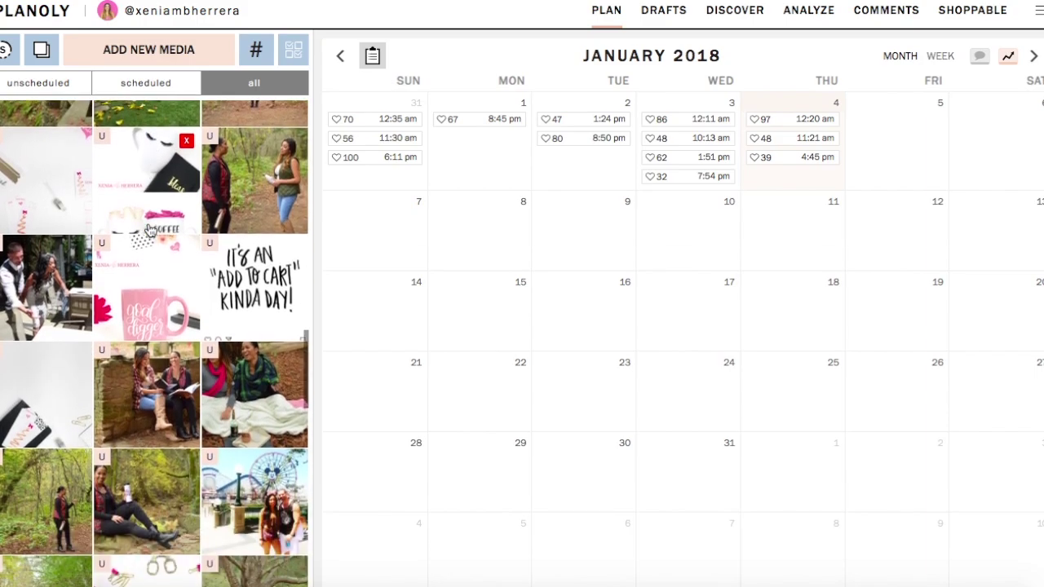
click(165, 59)
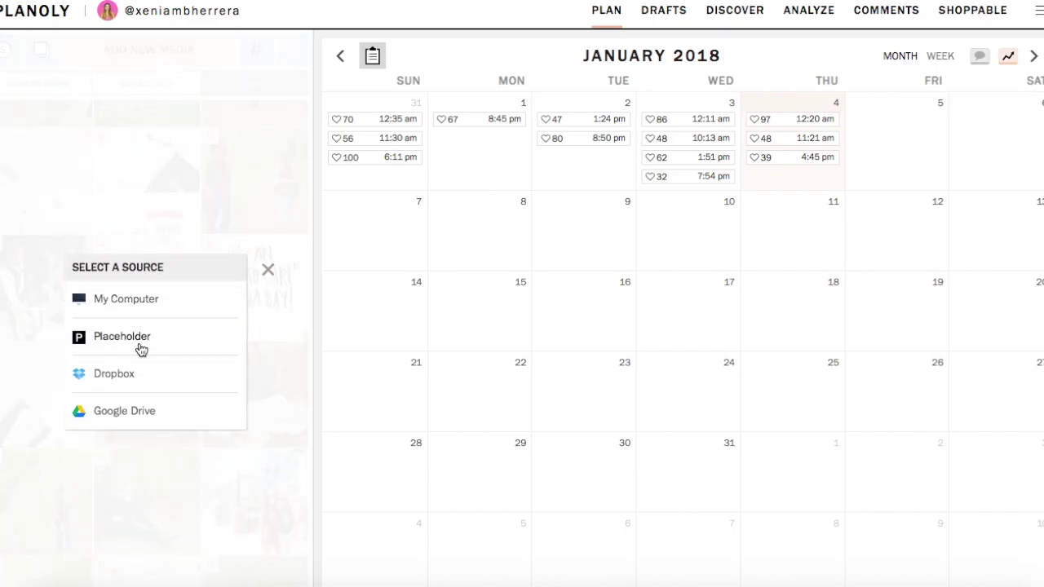
click(134, 311)
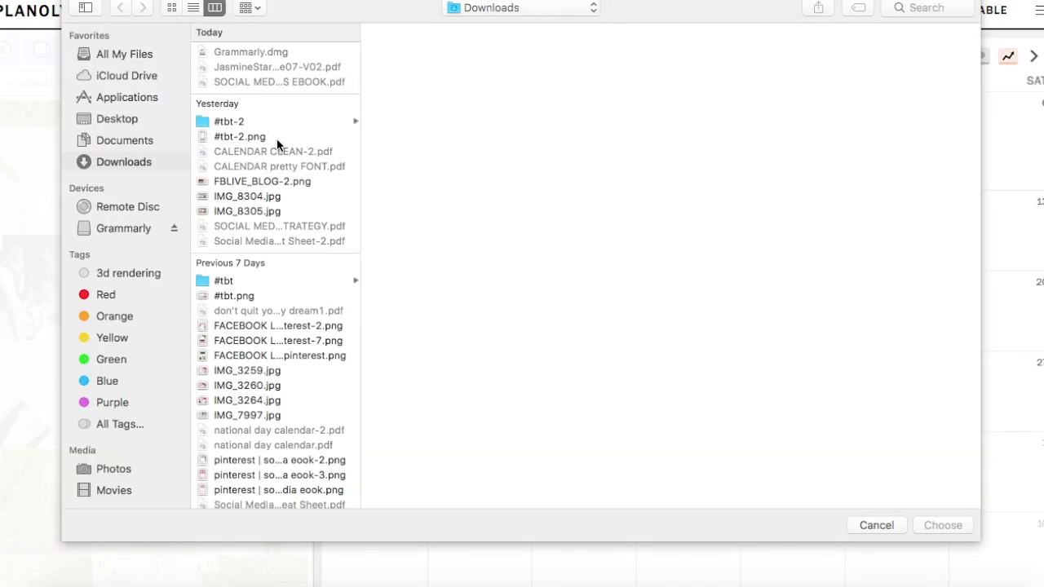
Step: Upload FBLIVE_BLOG-2.png from Downloads, then open the flamingo beach photo for scheduling
click(238, 142)
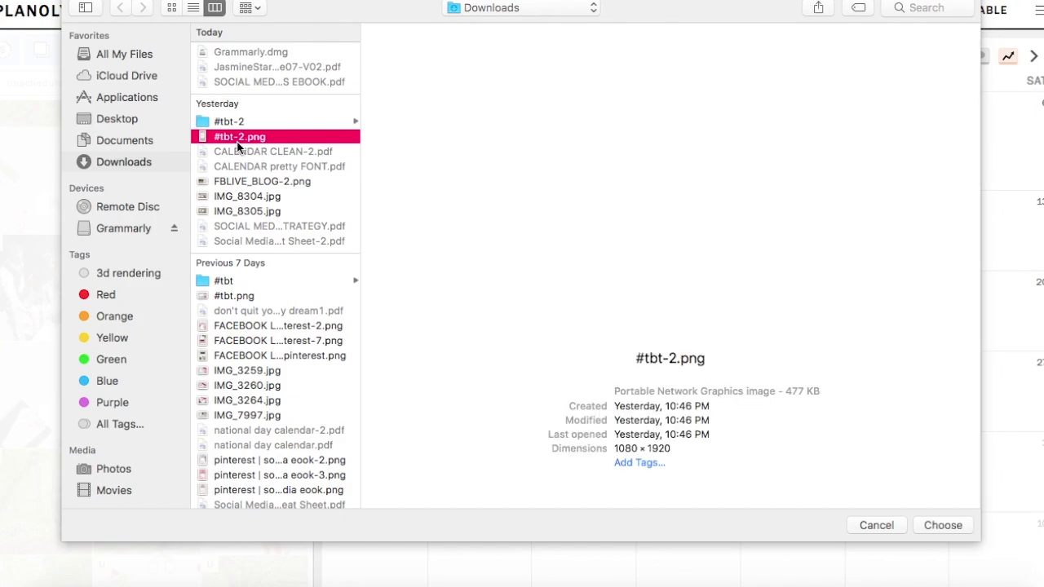
key(Down)
key(Down)
key(Down)
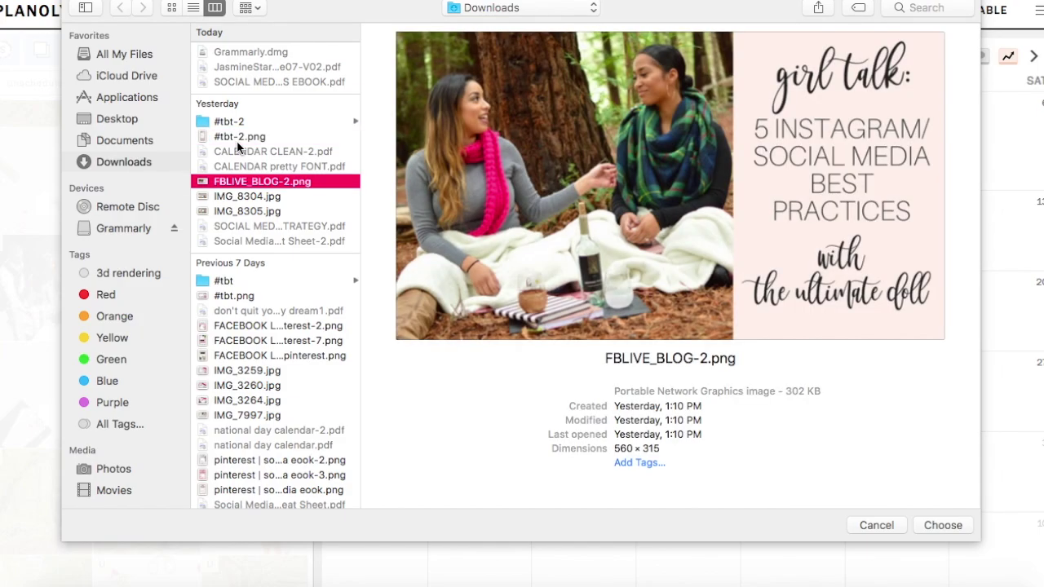
key(Return)
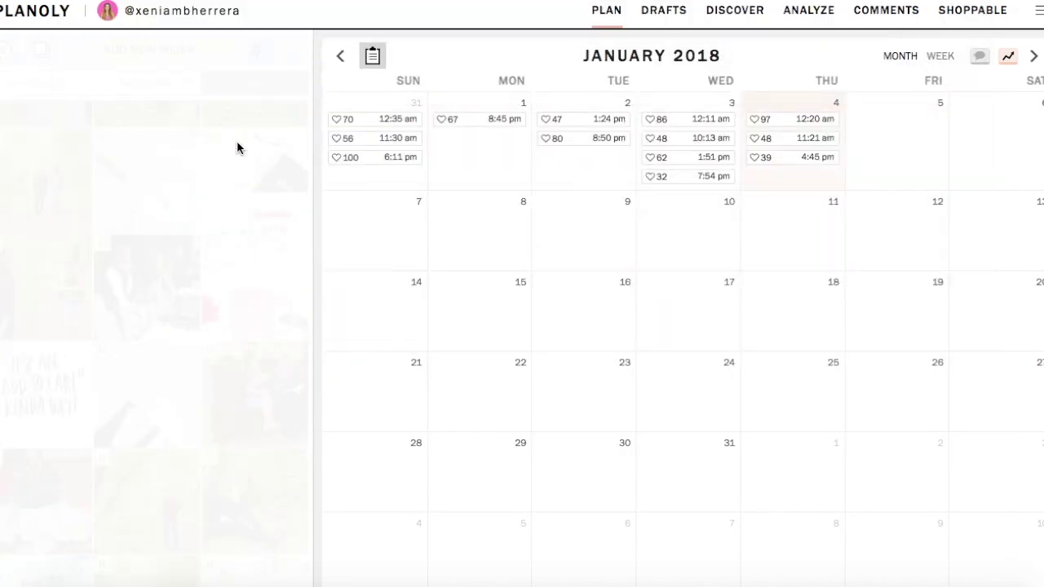
scroll(244, 218, up, 10)
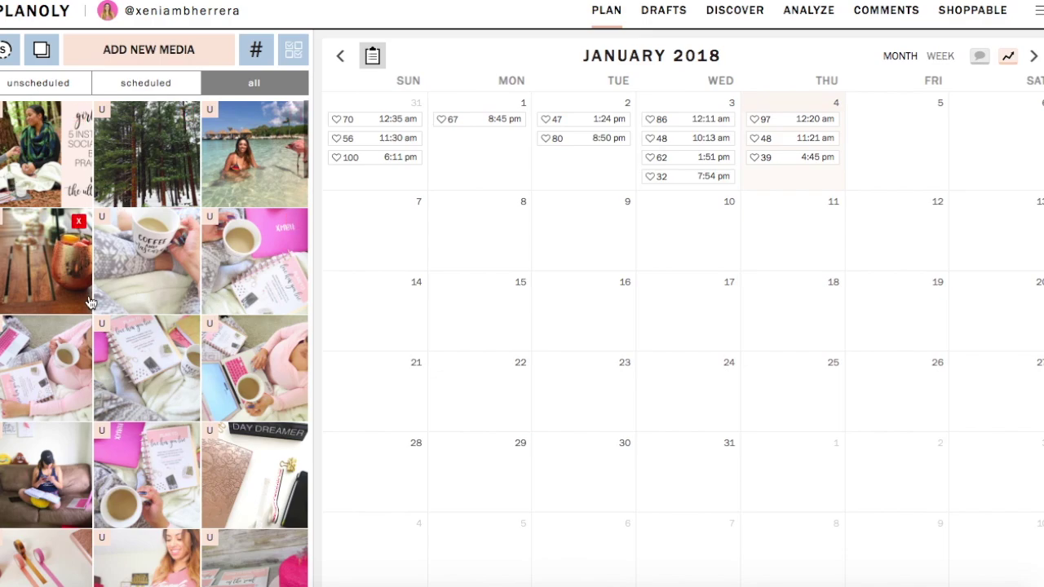
click(257, 163)
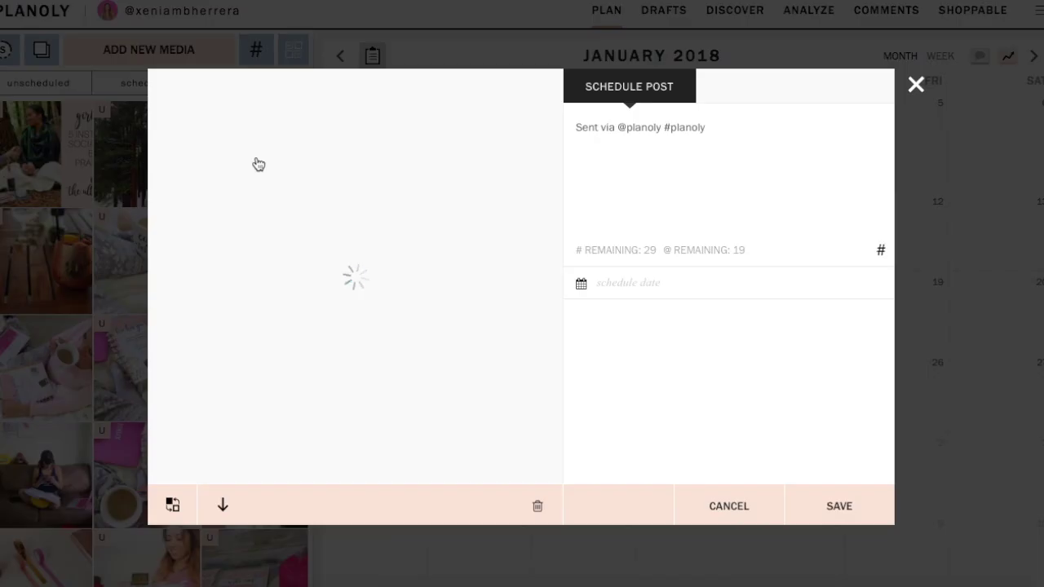
Step: Replace the caption with 'LET's FLAMINGLE' and schedule the post for Jan 05, 2018 at 12:15 am
triple_click(828, 130)
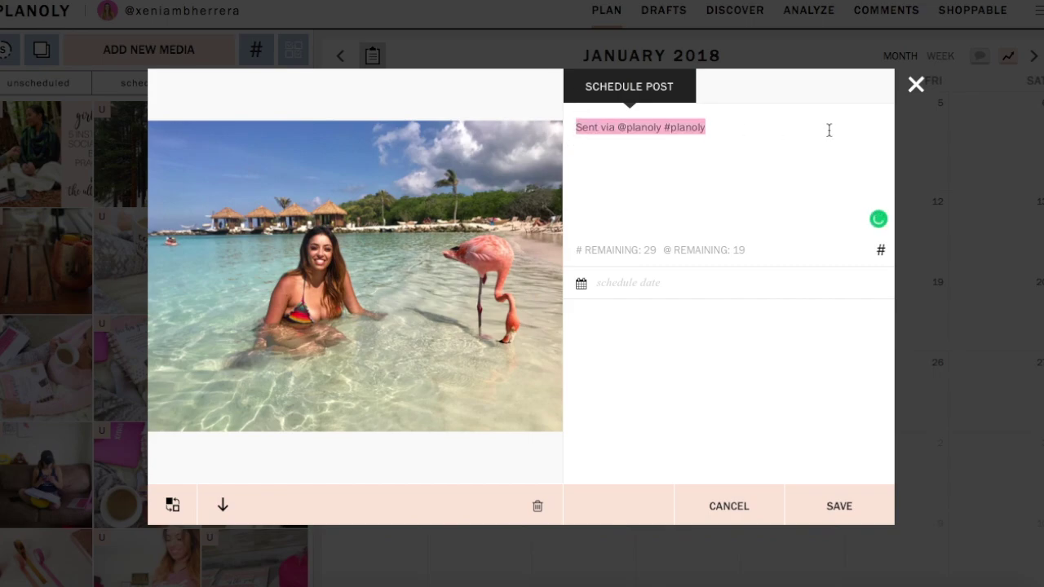
text(LET's FLAMINGLE)
click(610, 285)
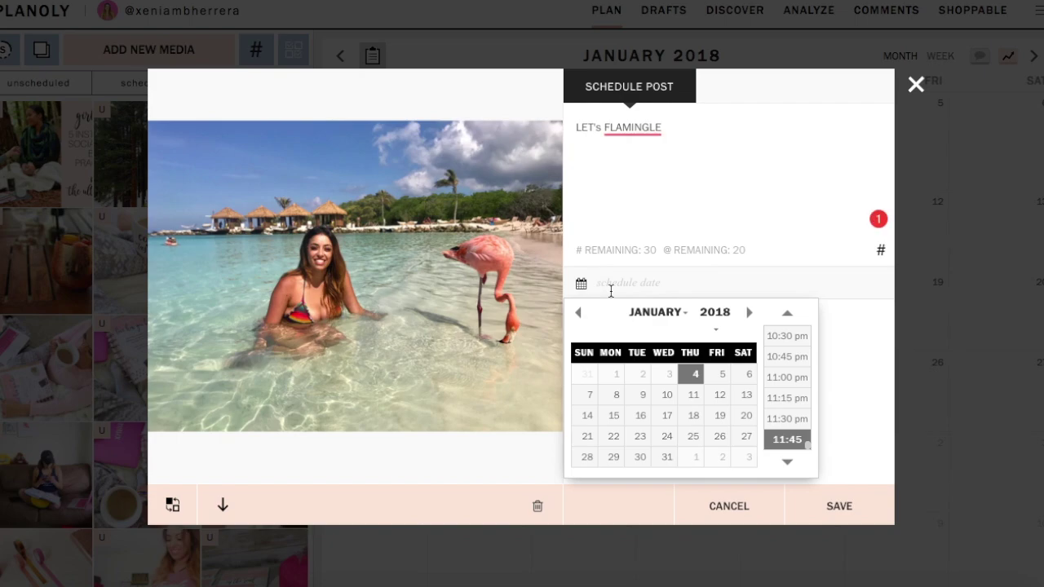
click(721, 374)
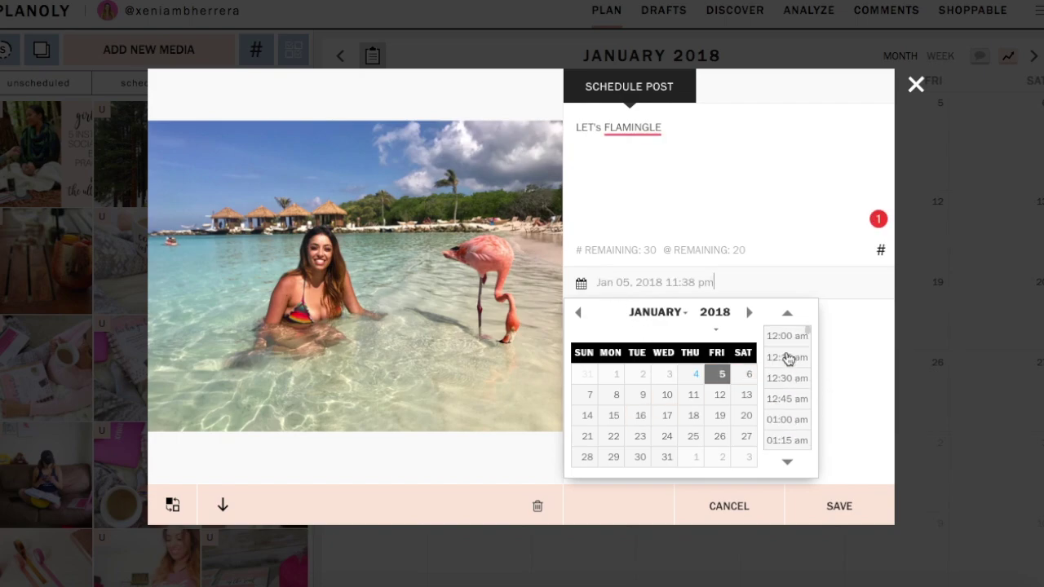
click(786, 361)
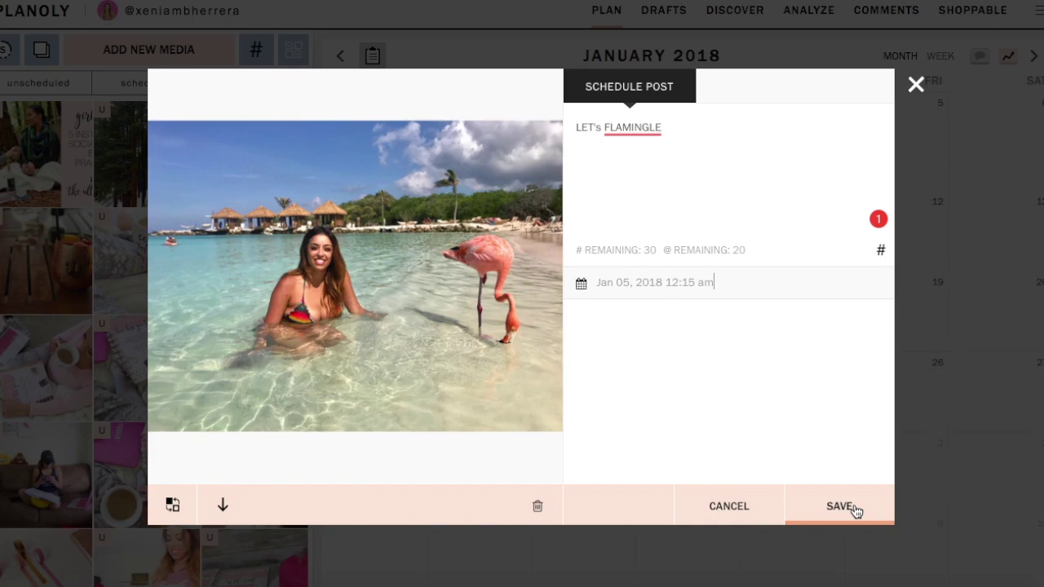
Step: Add a dot spacer line below the LET's FLAMINGLE caption
key(Return)
text(.)
key(Return)
text(.)
key(Return)
text(.)
key(Return)
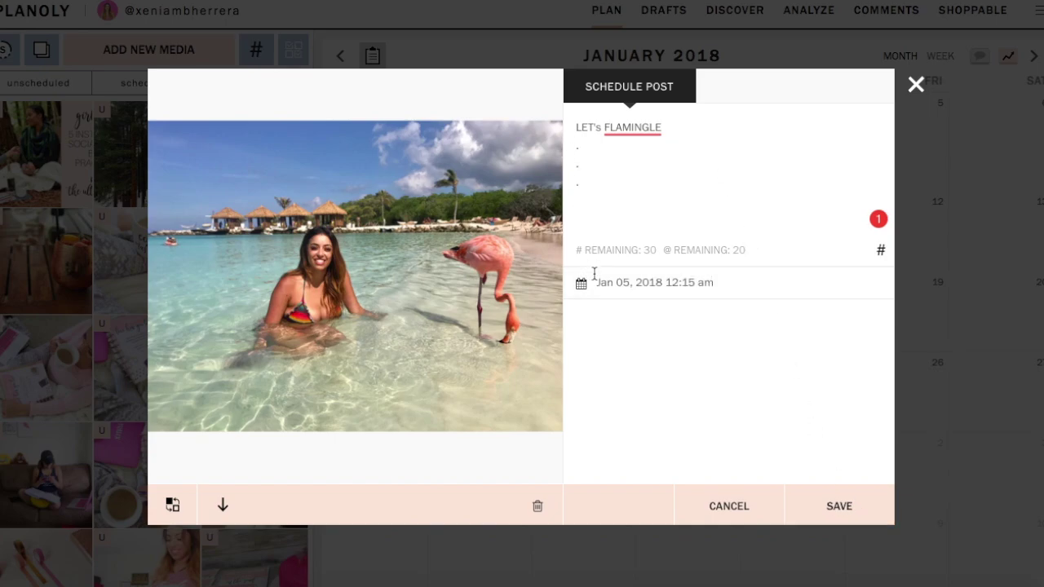
click(880, 253)
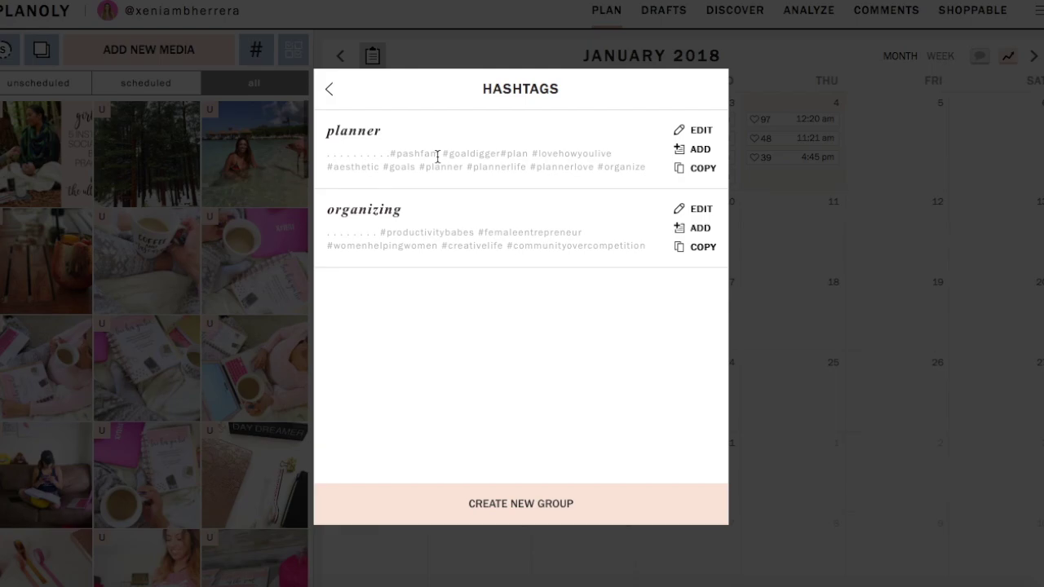
Step: Insert the planner hashtag group into the caption and save the Jan 05, 12:15 am post
click(701, 155)
scroll(650, 177, down, 5)
scroll(649, 178, up, 3)
scroll(649, 176, down, 4)
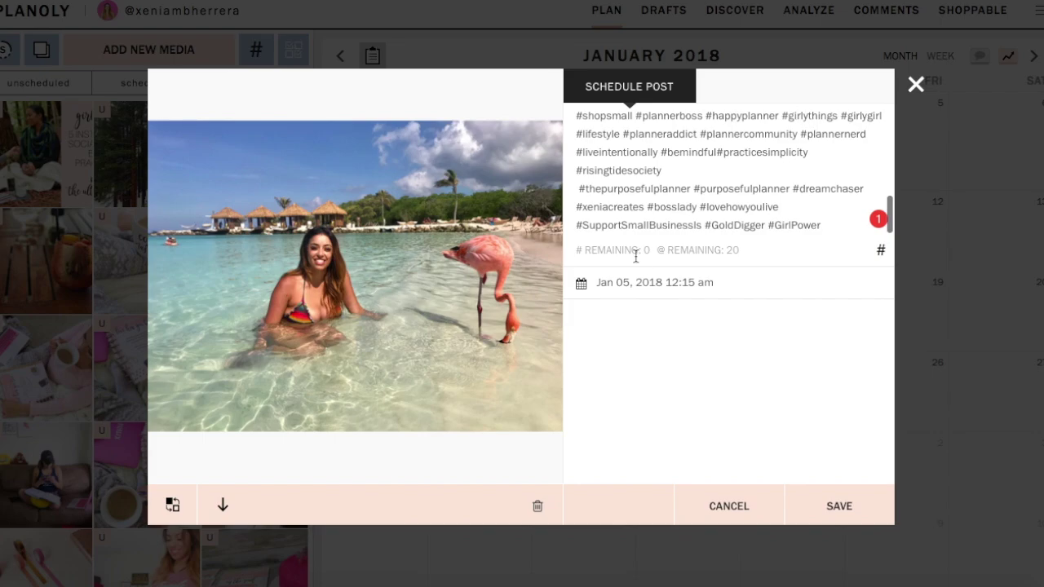
scroll(740, 176, up, 6)
scroll(740, 177, down, 6)
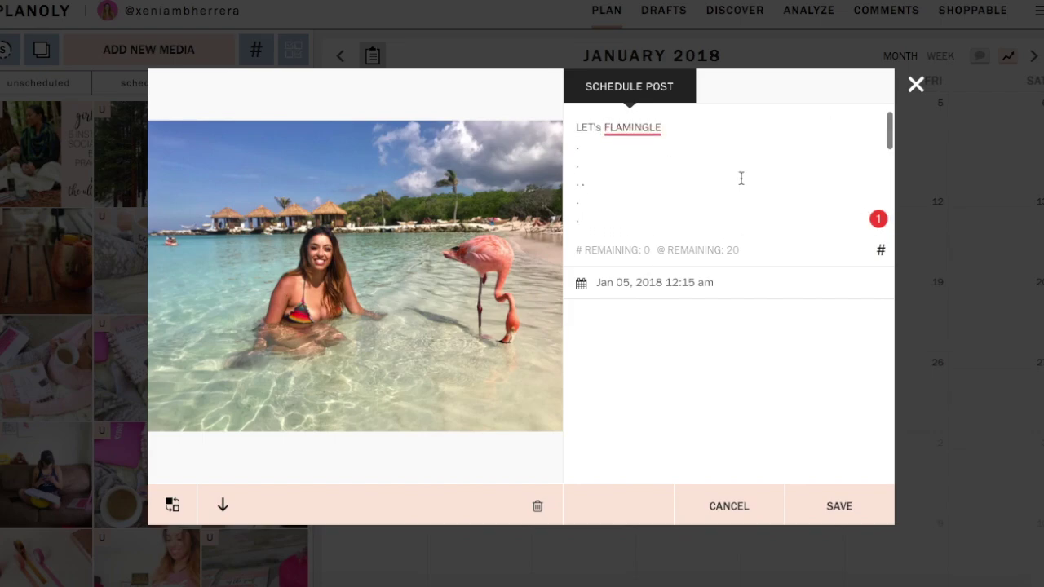
click(859, 500)
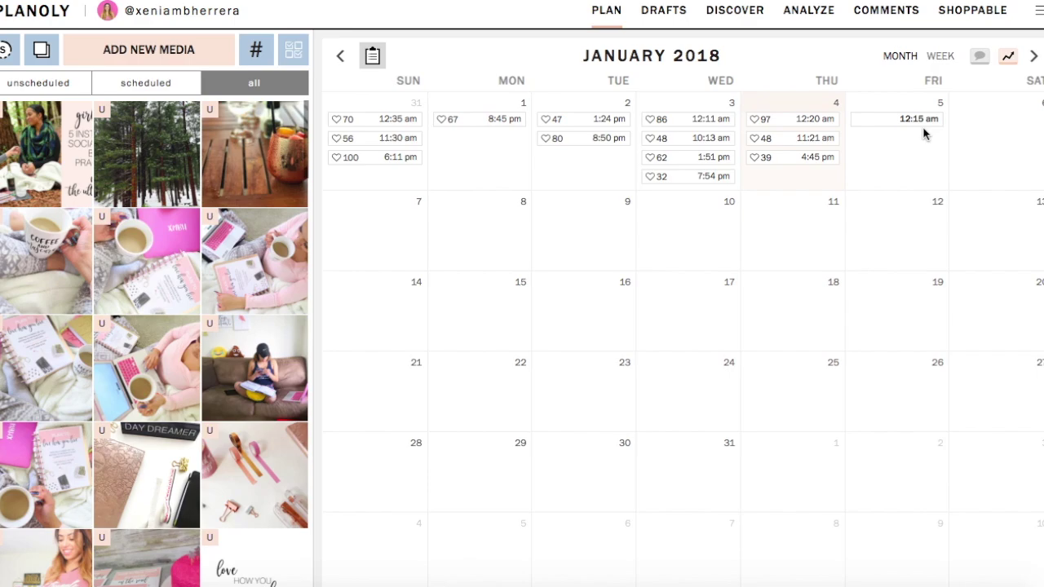
Step: Filter the media grid to show only scheduled posts
click(150, 82)
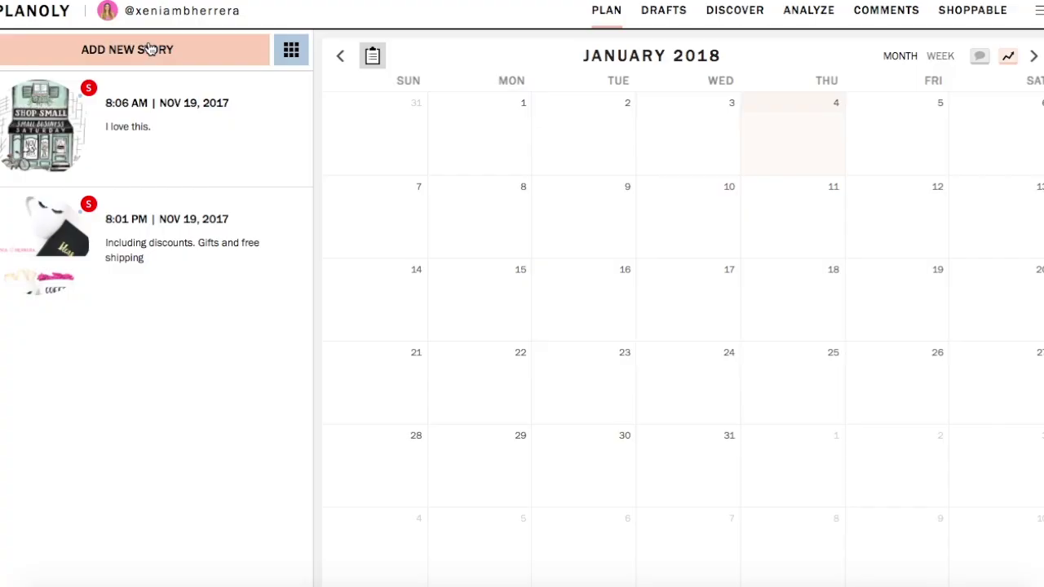
Step: Move the 8:01 PM discounts story from Nov 19, 2017 to Jan 20, 2018 at 8:30 pm
click(148, 49)
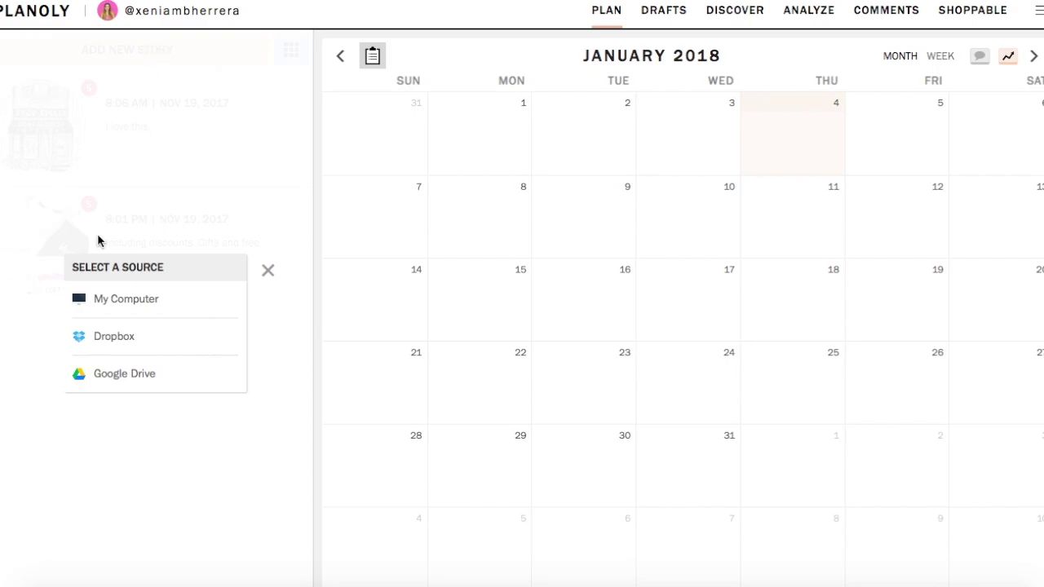
click(267, 270)
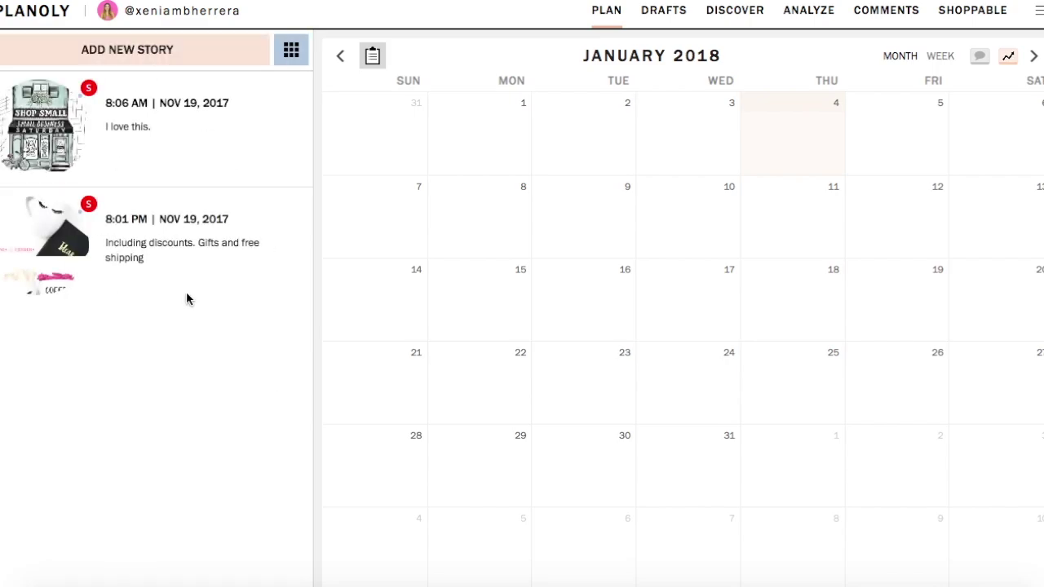
click(111, 244)
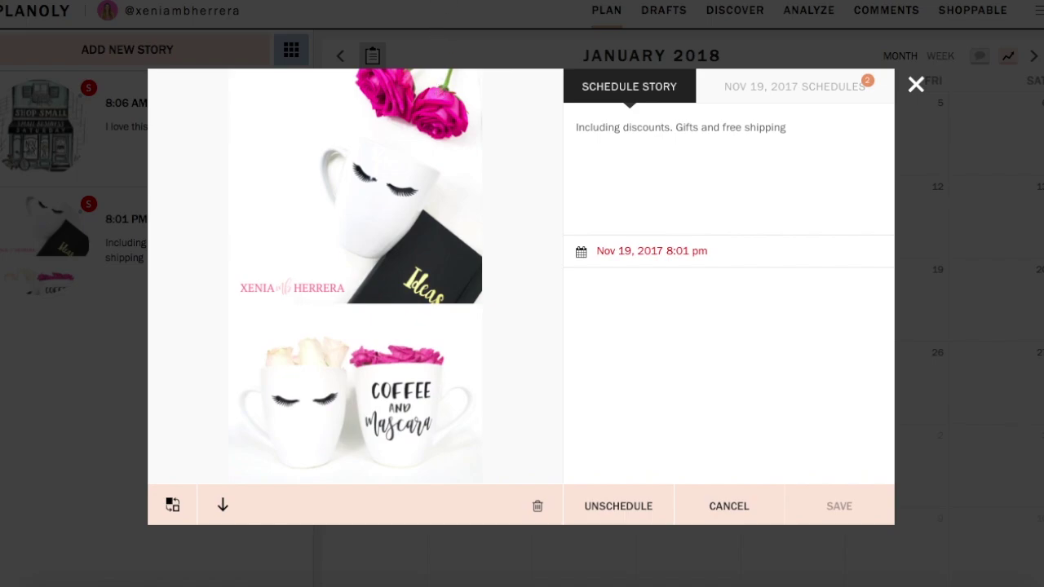
click(634, 250)
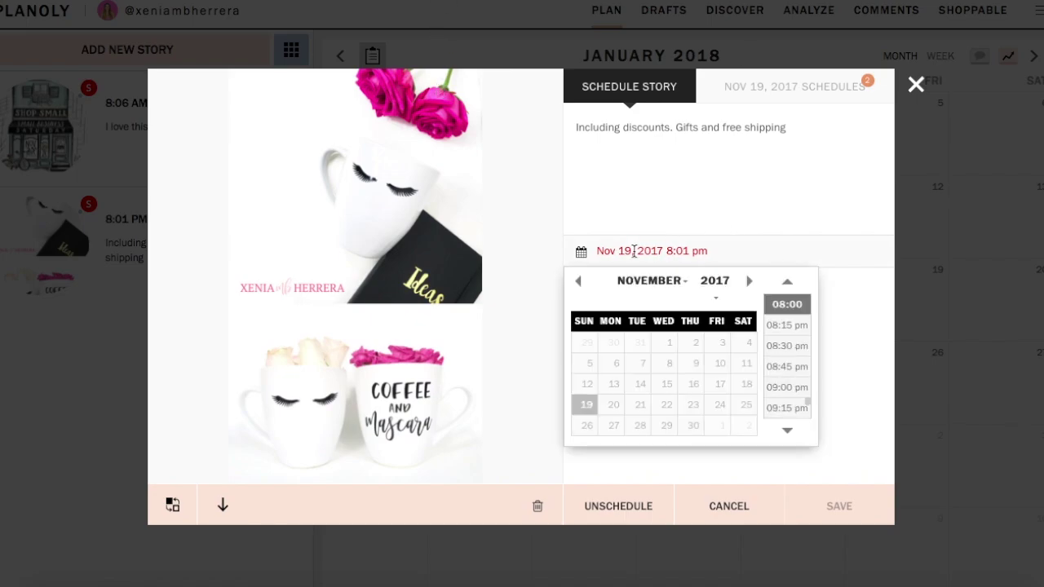
click(749, 281)
click(748, 280)
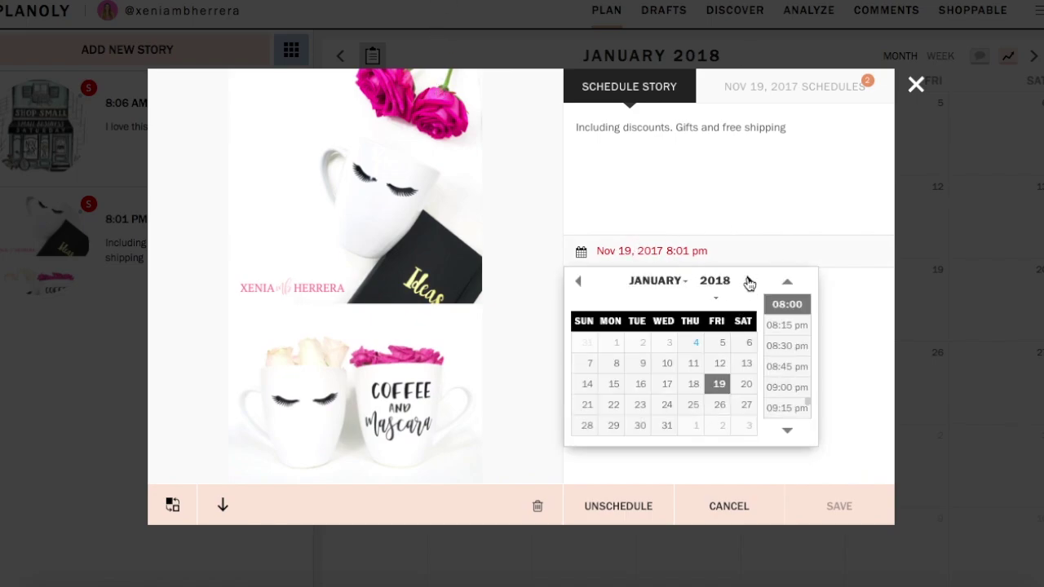
click(742, 384)
click(787, 346)
click(839, 505)
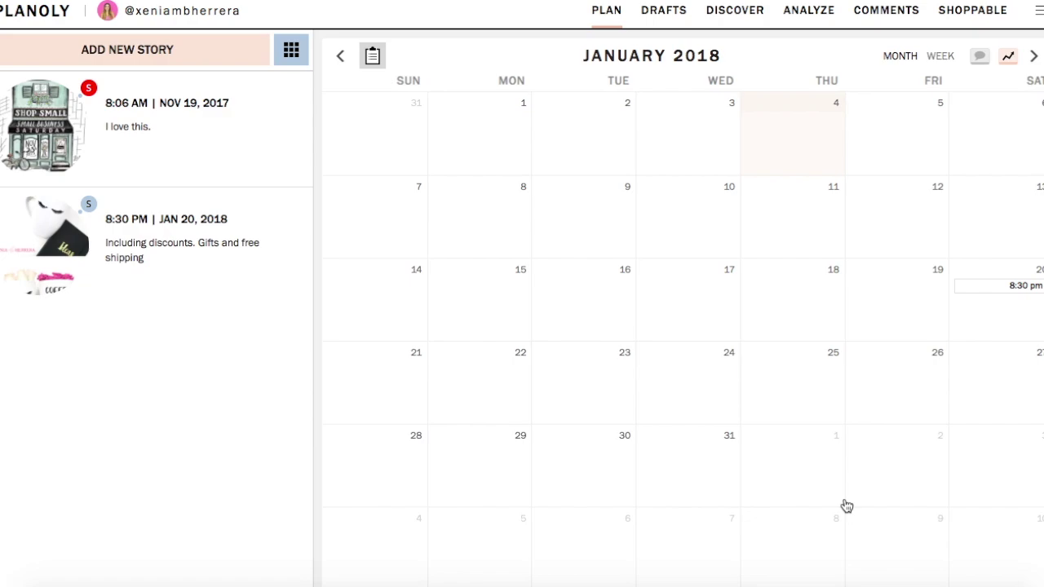
click(547, 56)
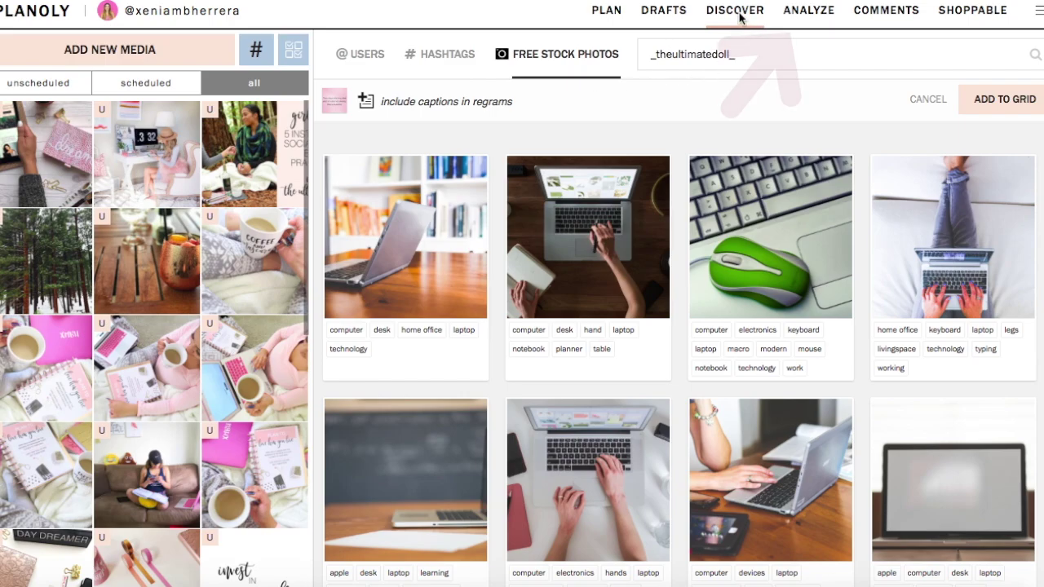
Step: Switch to the account's Analyze dashboard
click(818, 8)
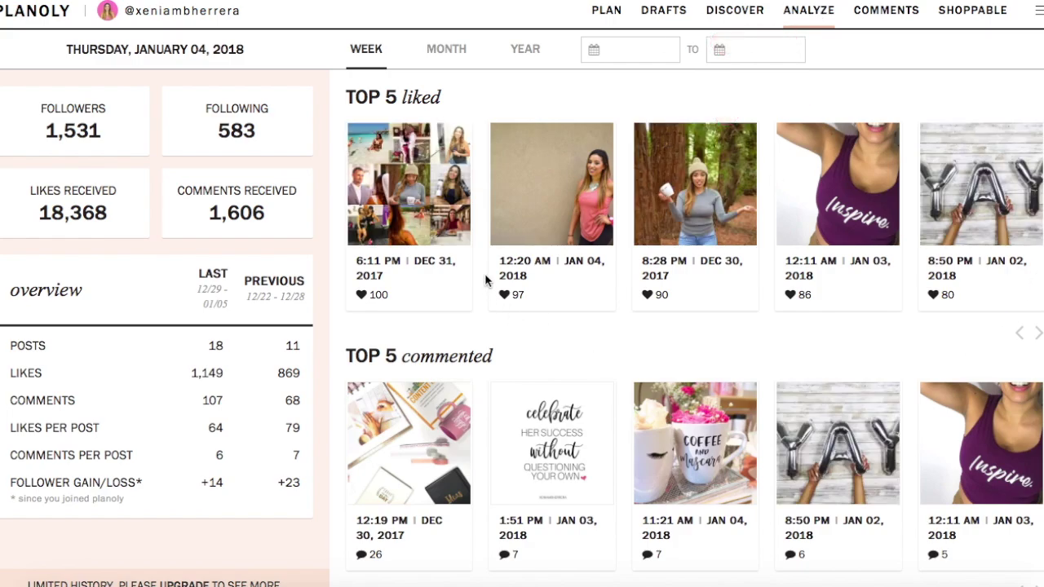
Step: Scroll the weekly stats, check the recent post comments, then return to the Plan calendar
scroll(683, 257, down, 1)
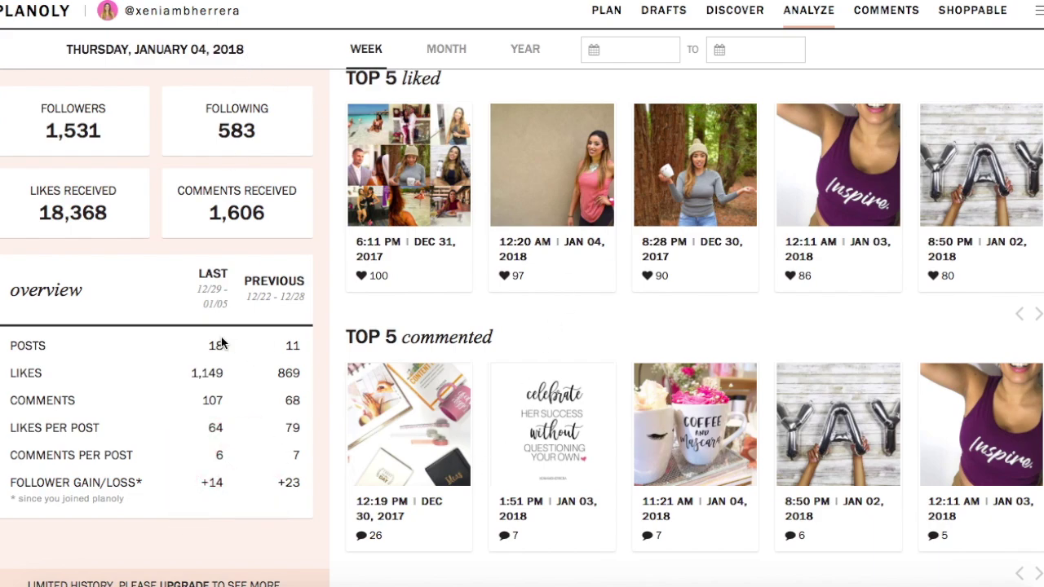
click(880, 13)
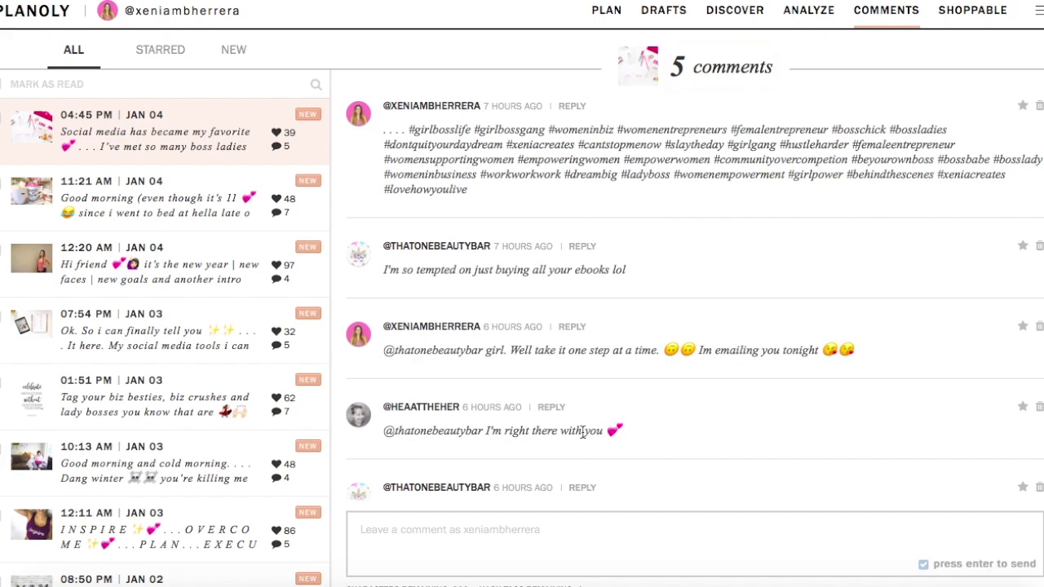
click(613, 12)
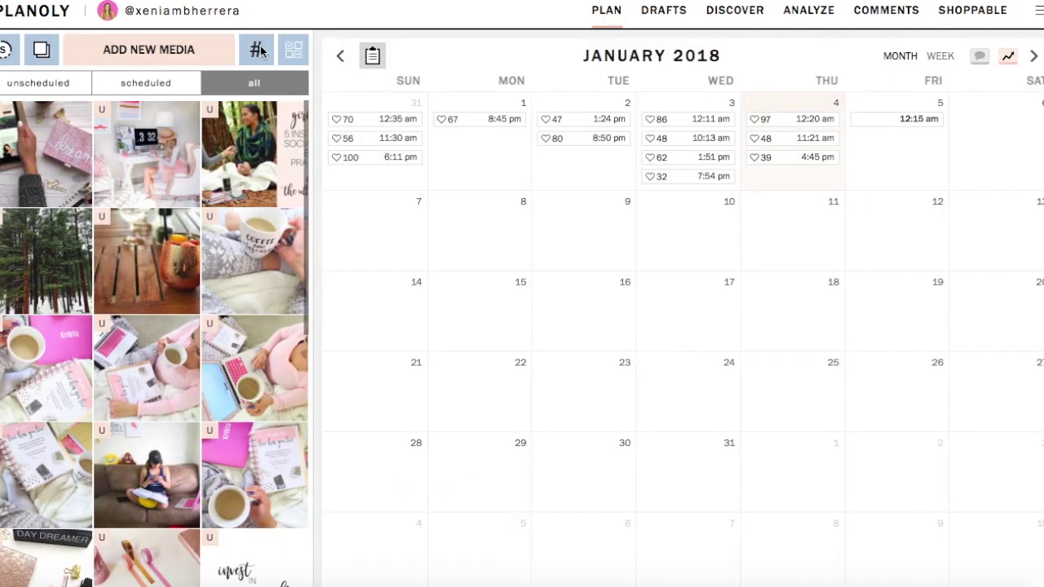
Step: Paste a saved hashtag group into the post caption
click(257, 55)
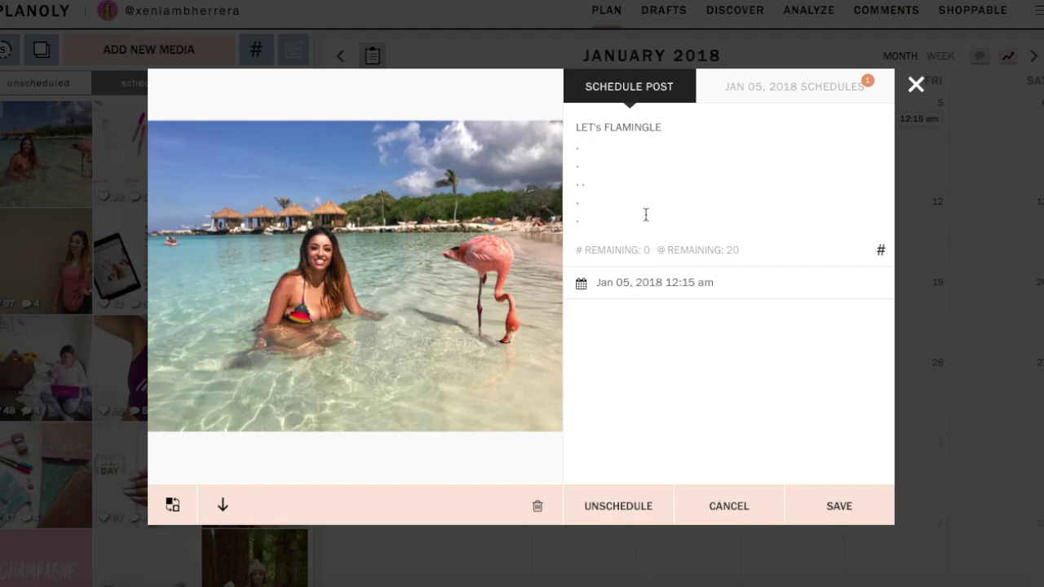
key(ctrl+v)
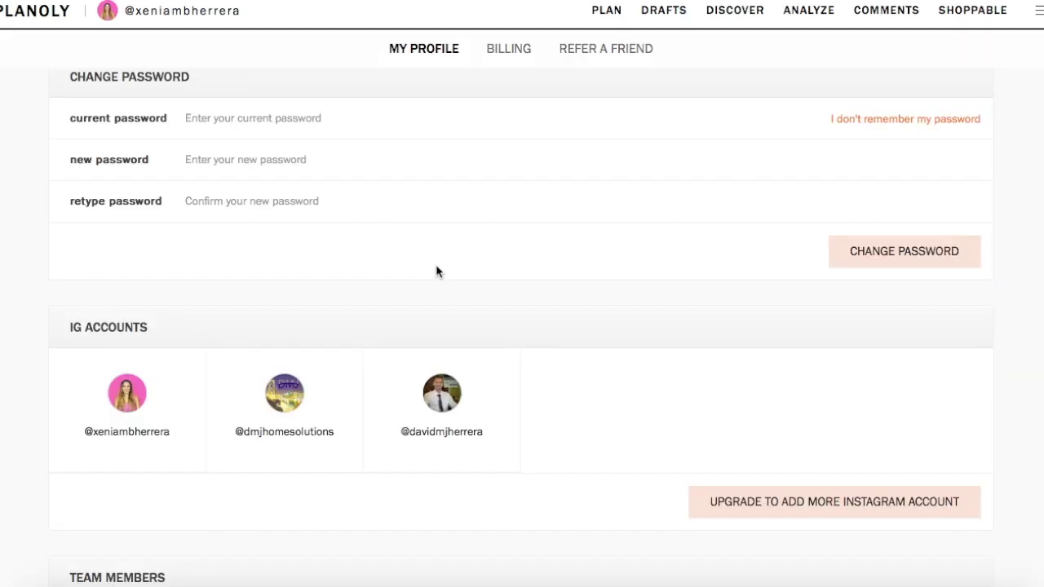
Step: In the Plan grid, move the pink balloon photo and place the focused tile at column 2, row 3
click(608, 9)
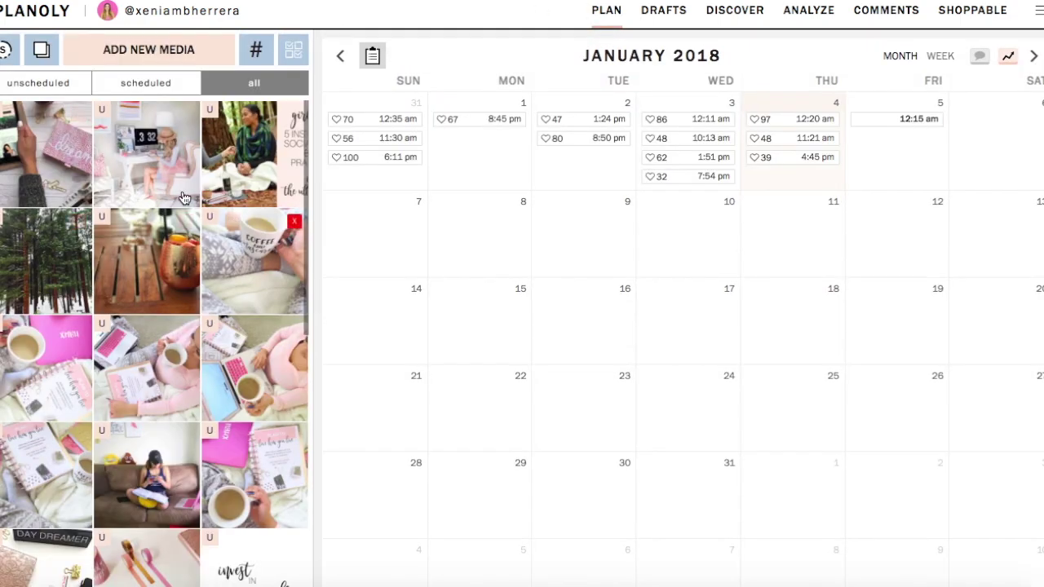
drag(253, 189, 138, 377)
drag(252, 269, 187, 355)
scroll(216, 372, down, 3)
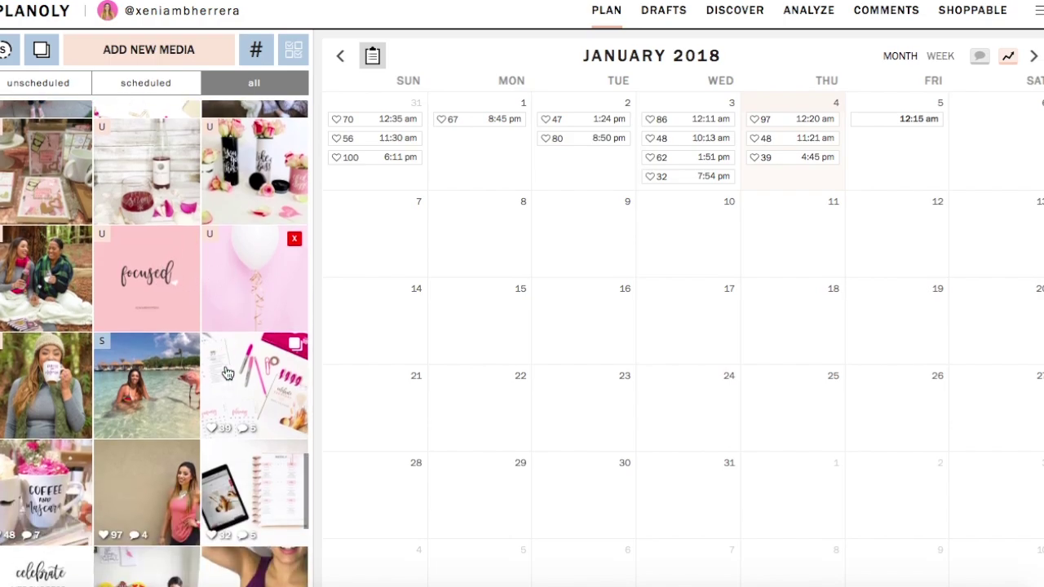
scroll(227, 372, up, 5)
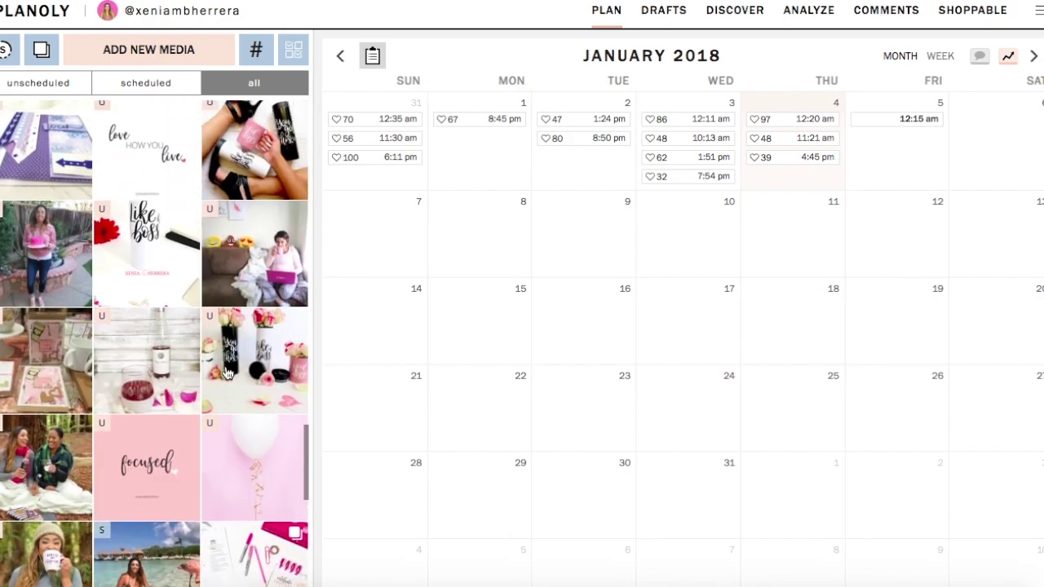